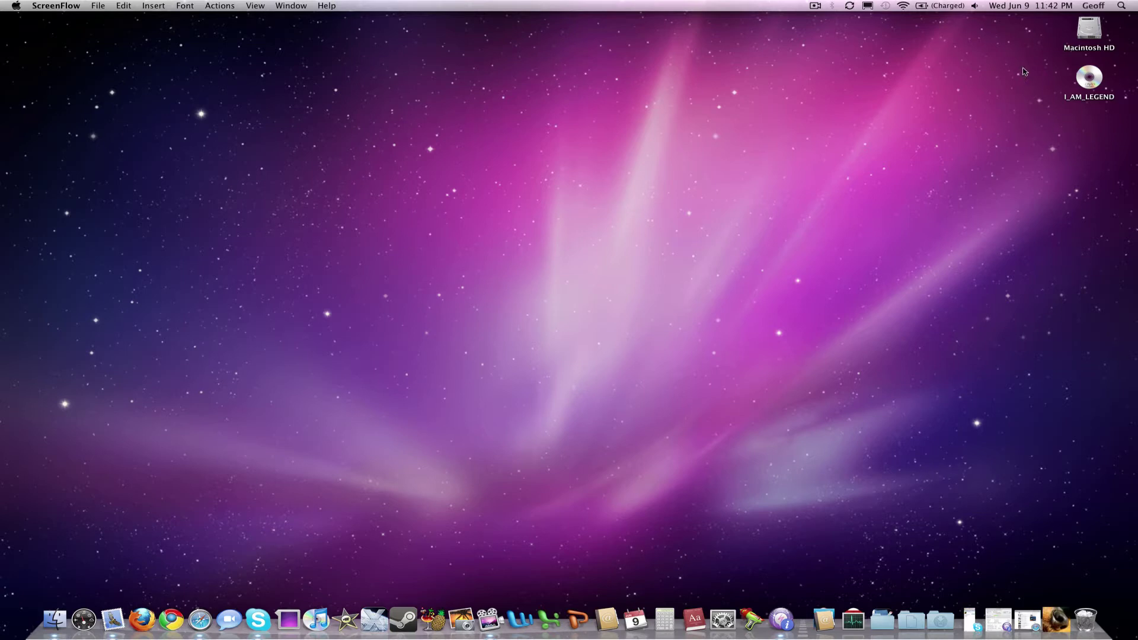
- Select the I_AM_LEGEND disc on the desktop and launch HandBrake from the Dock
left_click_drag(1025, 67, 1123, 125)
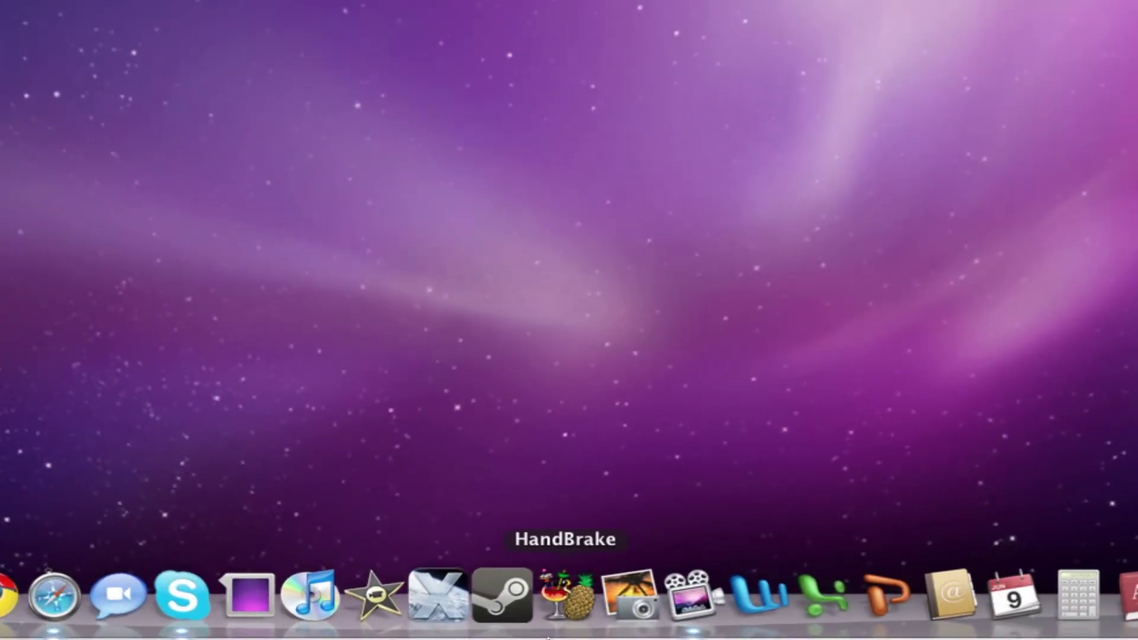
left_click(433, 619)
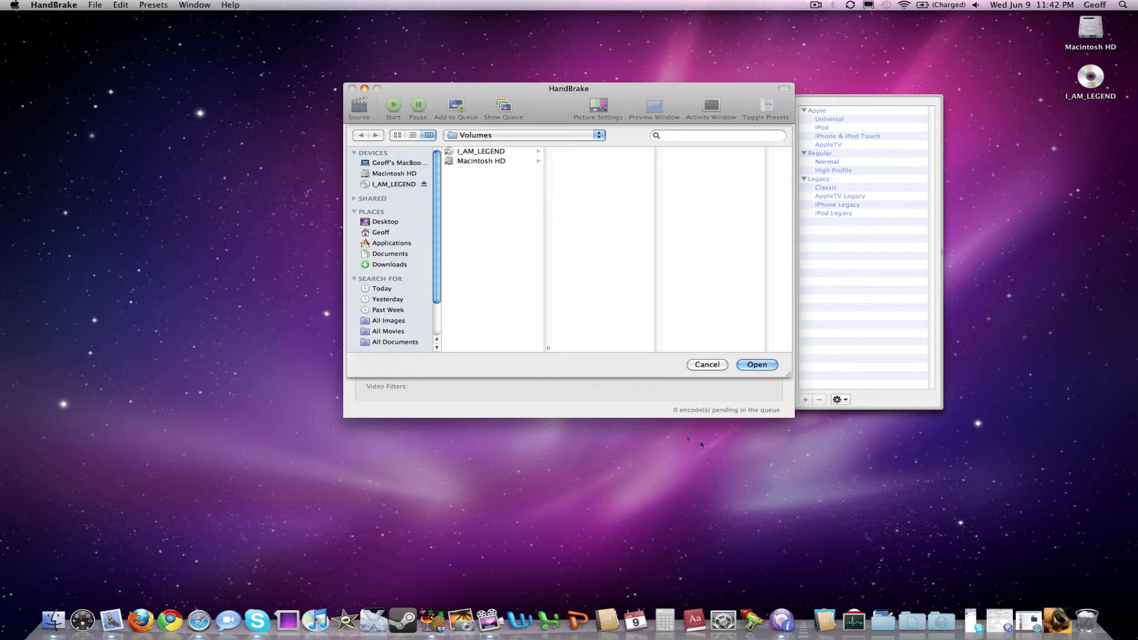
left_click(824, 619)
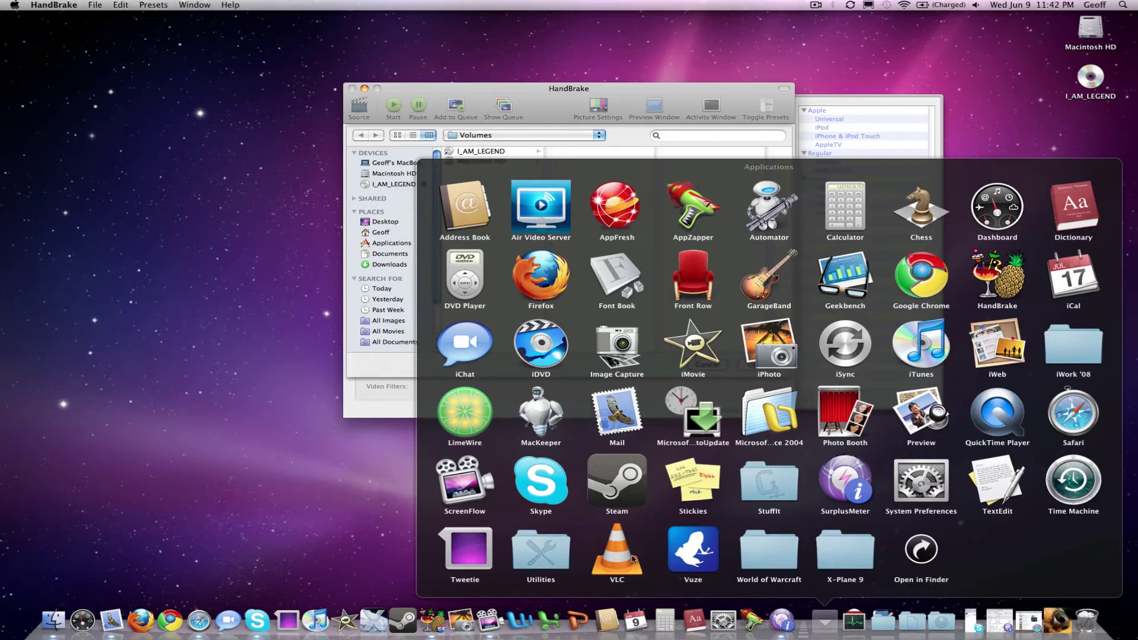
left_click(581, 93)
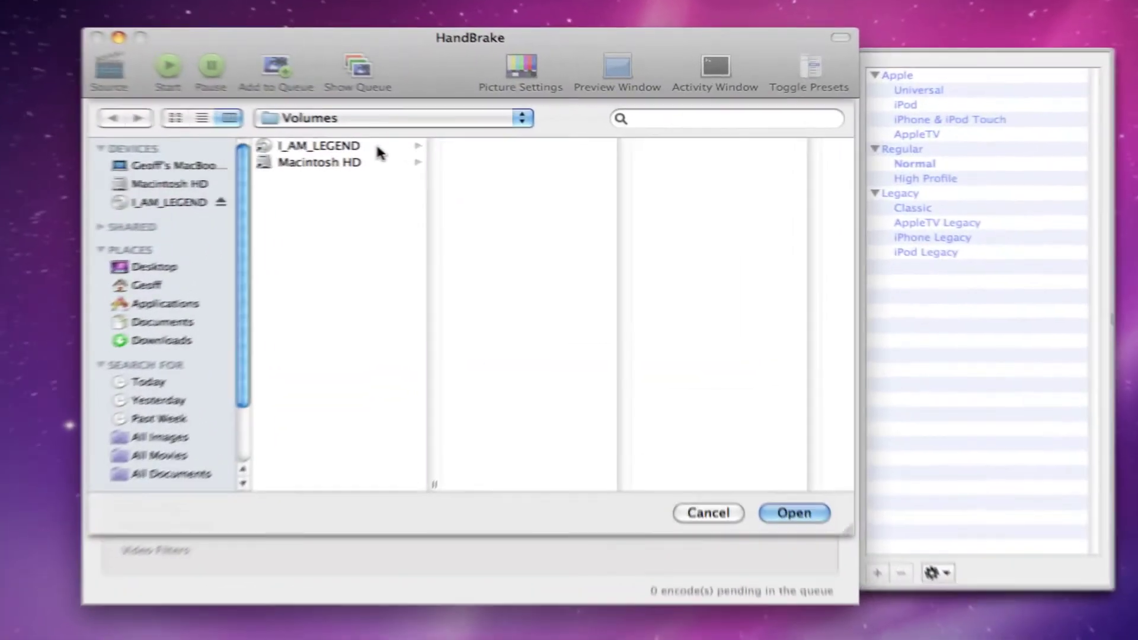
- Open the I_AM_LEGEND disc as the source so HandBrake scans its titles
left_click(377, 148)
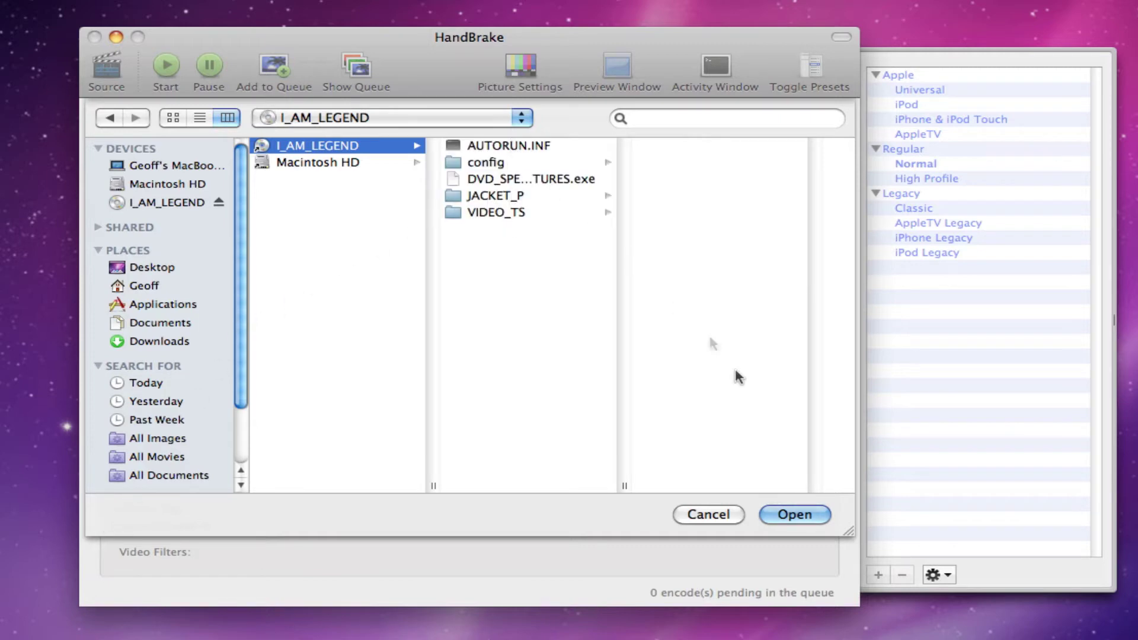
left_click(795, 514)
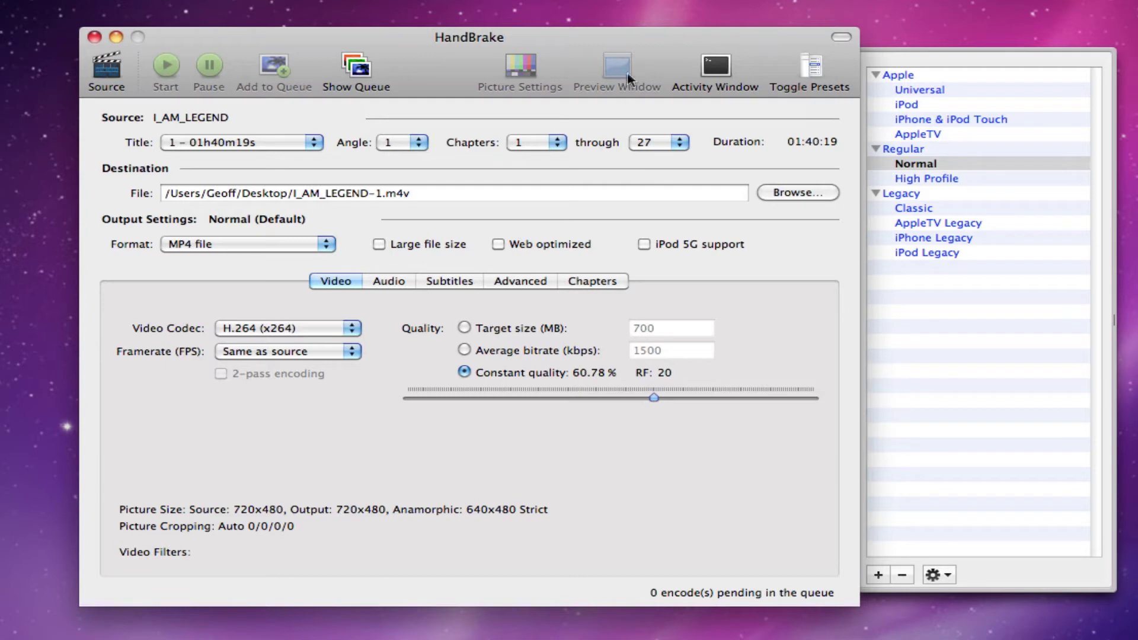
- Apply the Universal preset, keeping title 1 (01h40m19s) and chapters 1 through 27
left_click(933, 91)
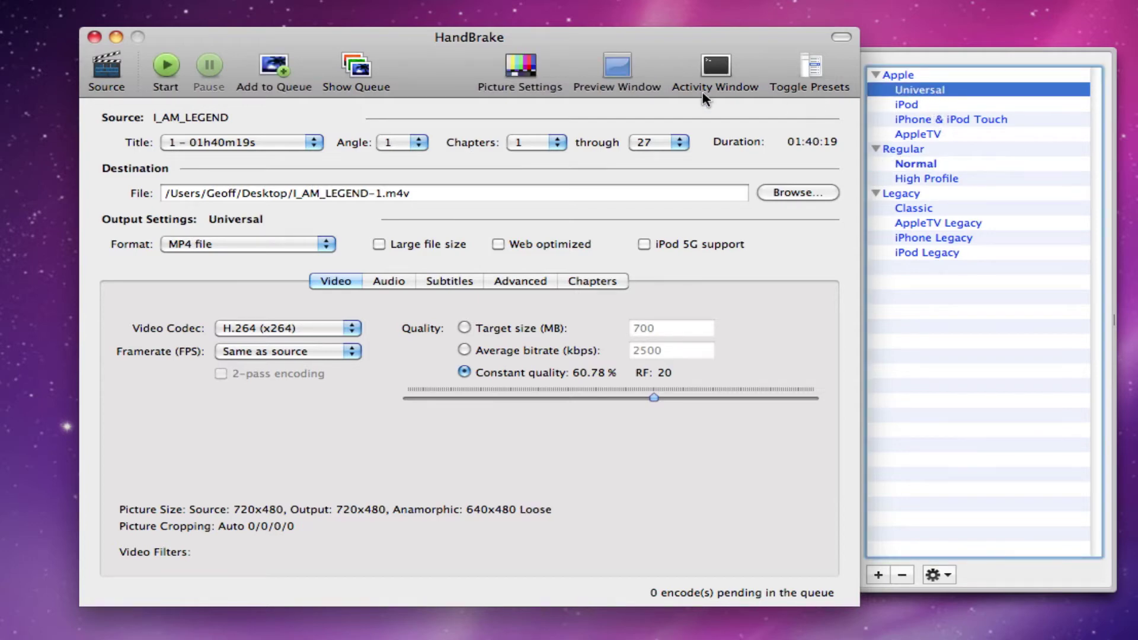
left_click(235, 145)
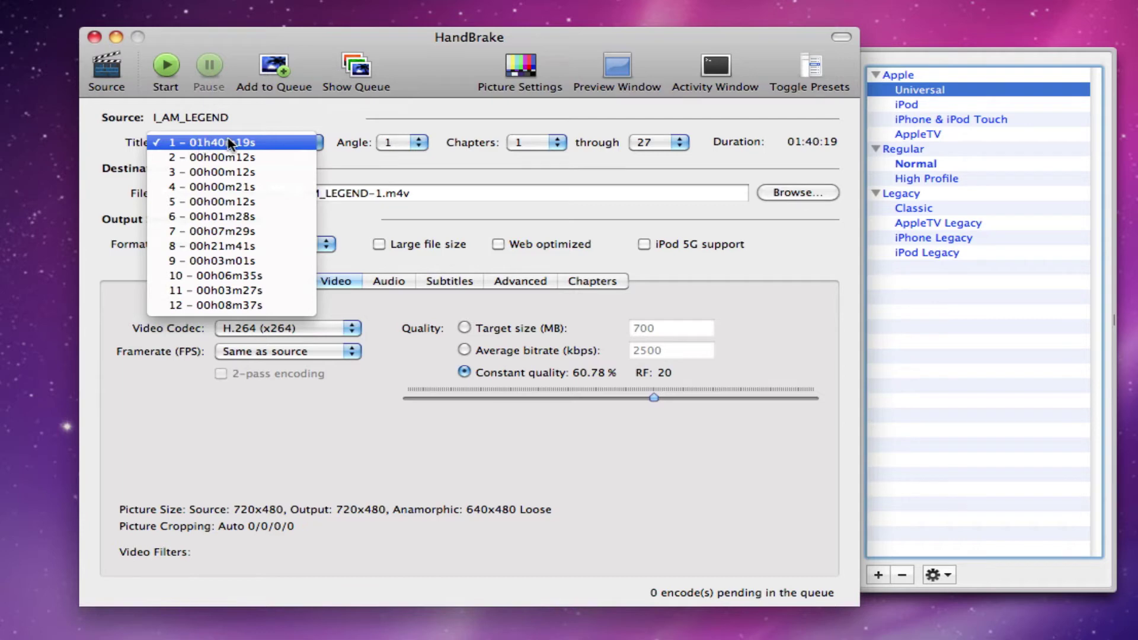
left_click(266, 145)
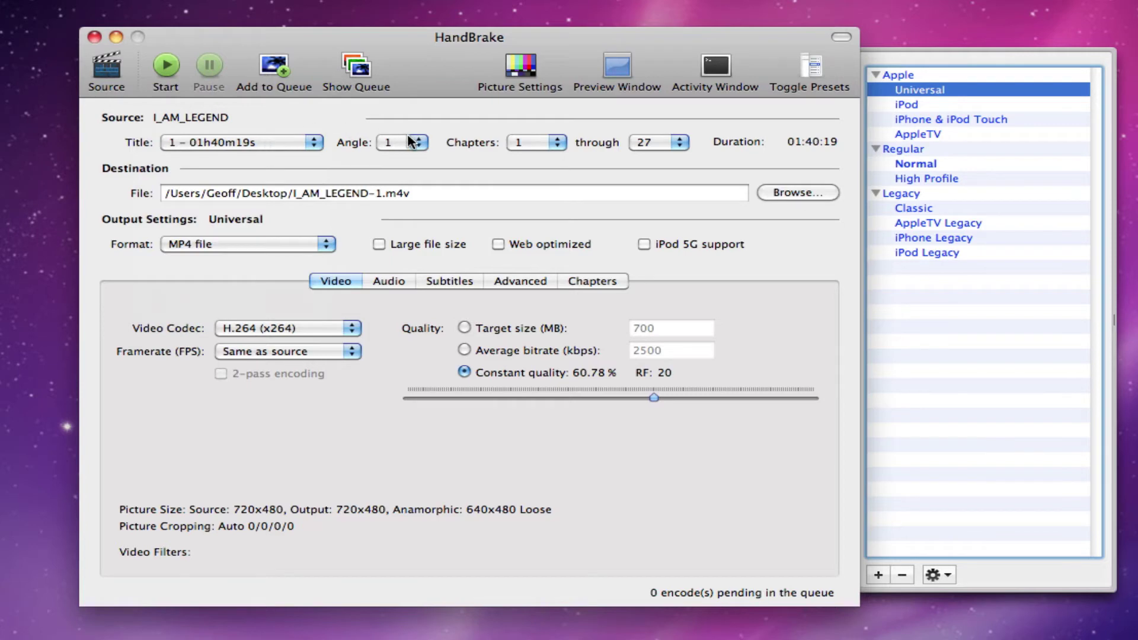
left_click(537, 142)
left_click(642, 142)
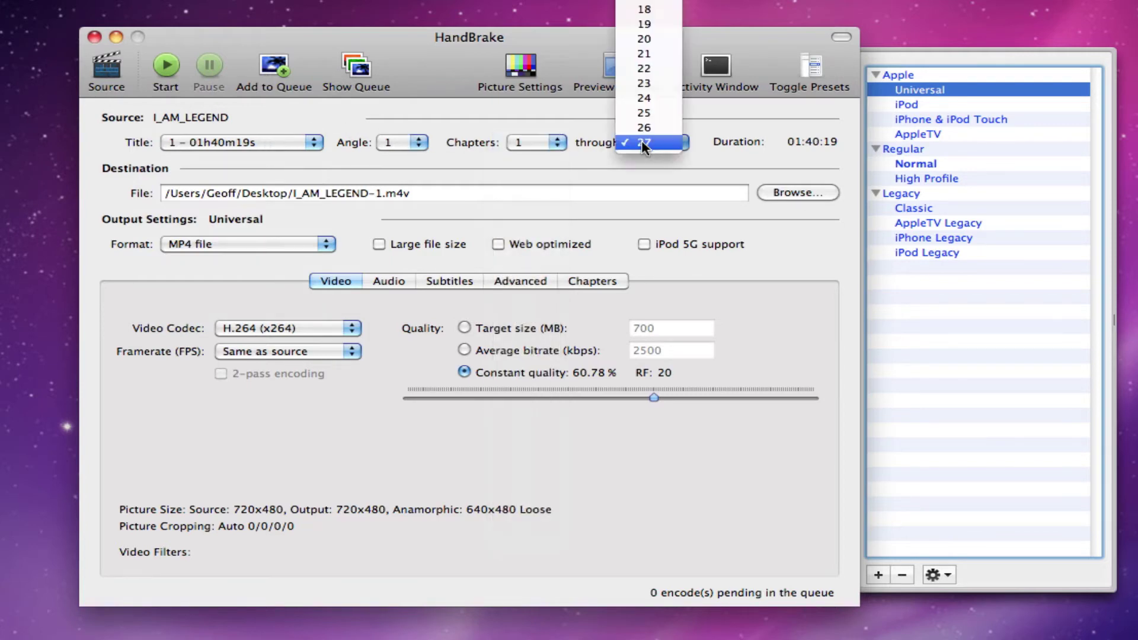
left_click(641, 143)
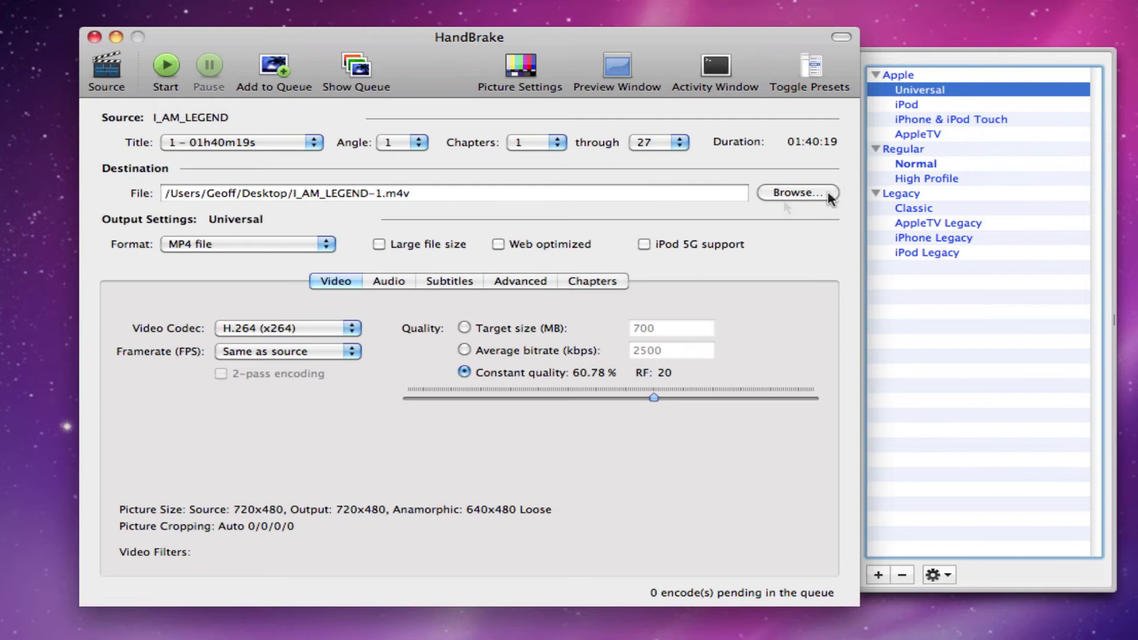
- Preview the Normal, High Profile, iPhone & iPod Touch and iPod presets, then deselect presets
left_click(958, 164)
left_click(960, 178)
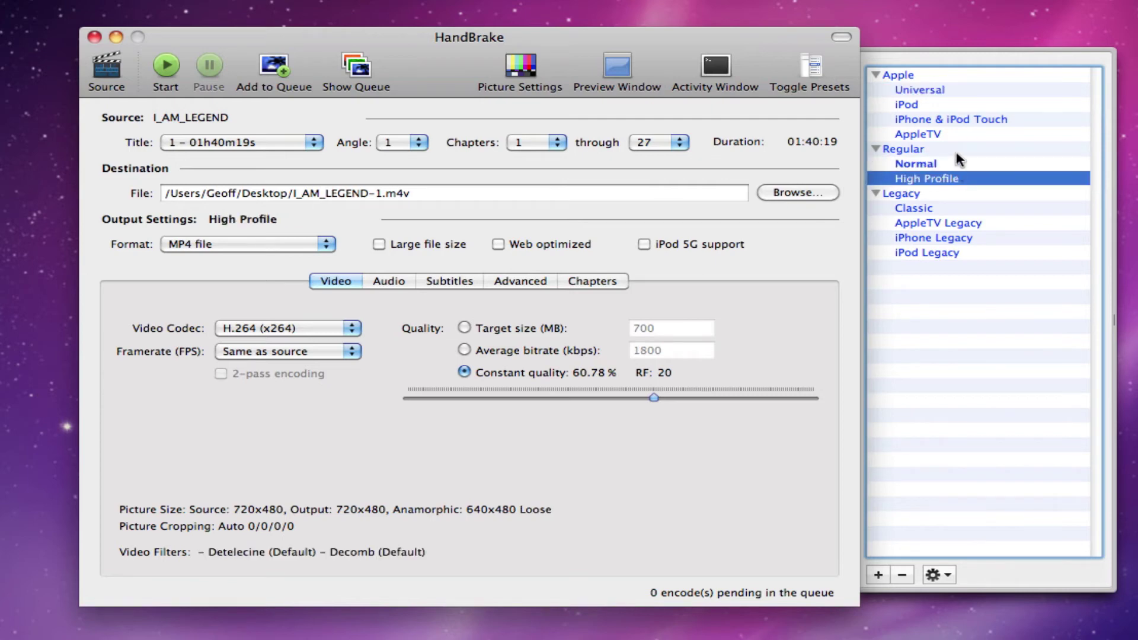
left_click(956, 123)
left_click(959, 105)
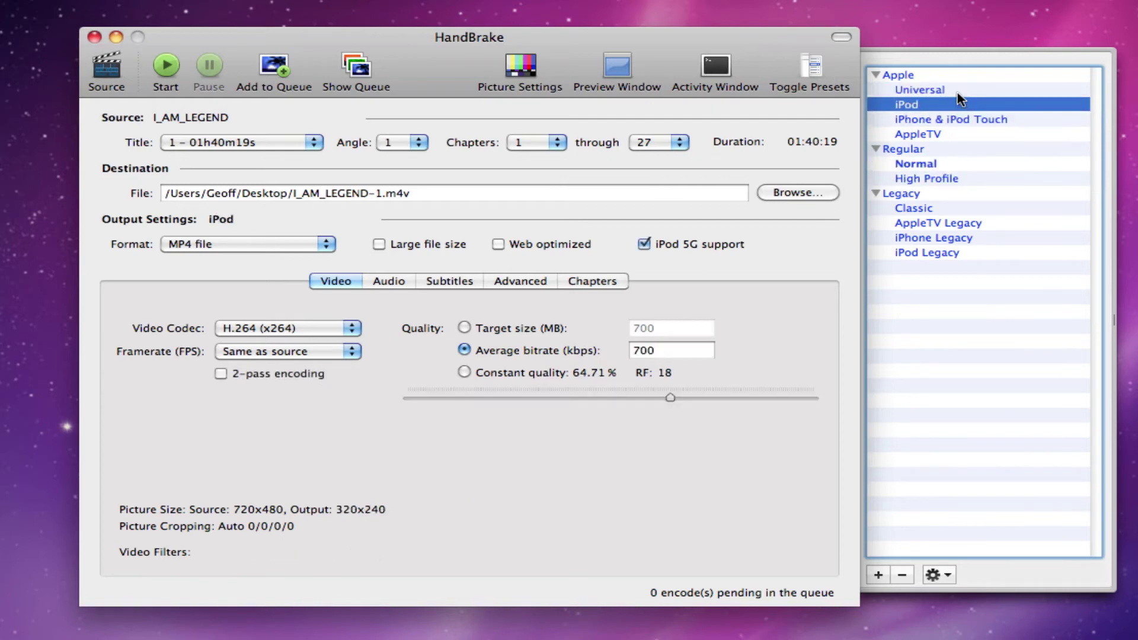
left_click(958, 94)
left_click(978, 386)
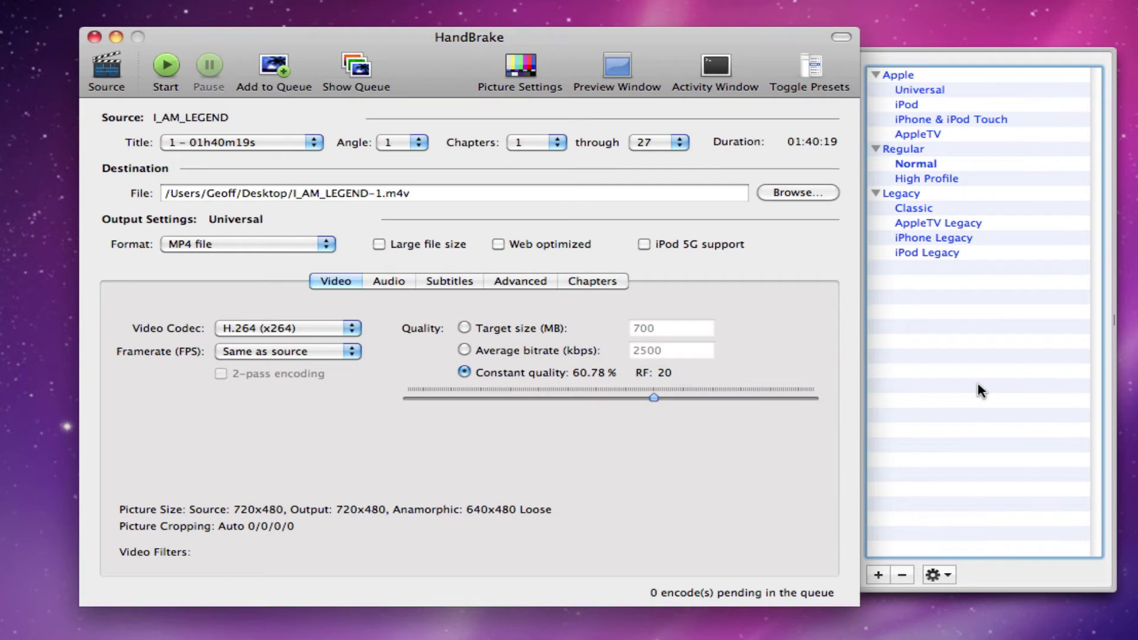
- Keep MP4 file format, H.264 video codec and same-as-source framerate
left_click(323, 243)
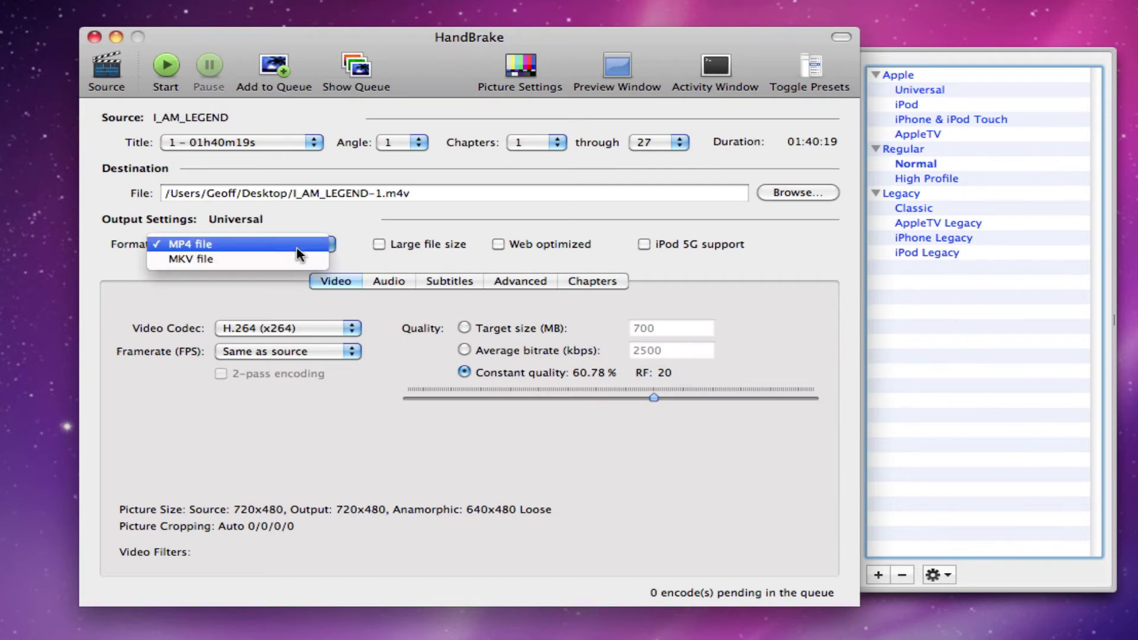
left_click(293, 244)
left_click(279, 328)
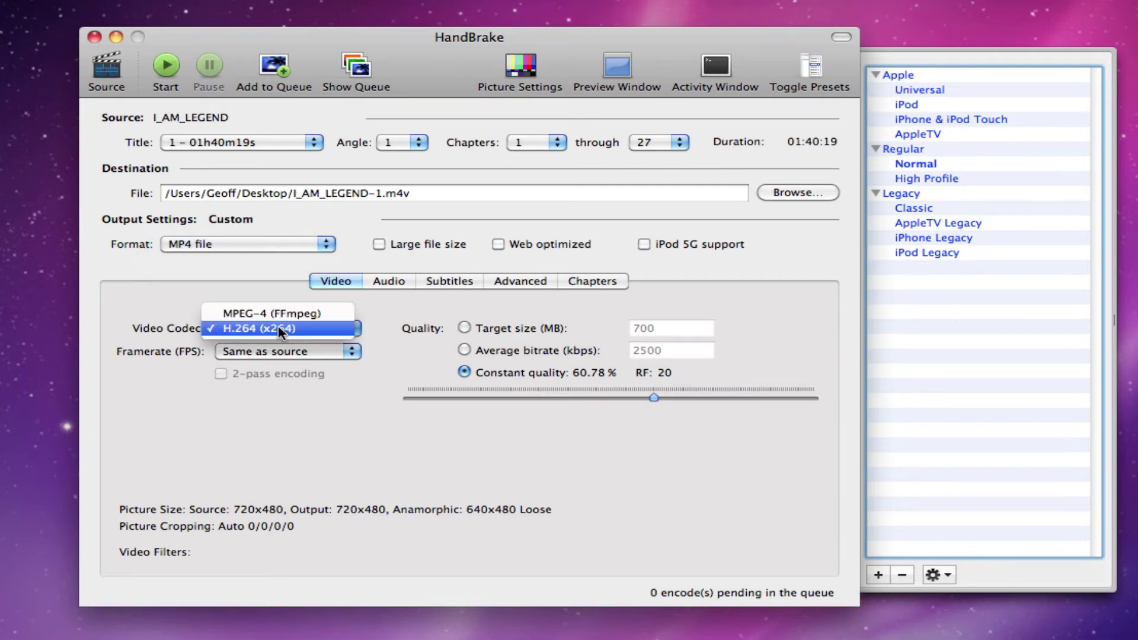
left_click(326, 328)
left_click(327, 351)
left_click(327, 351)
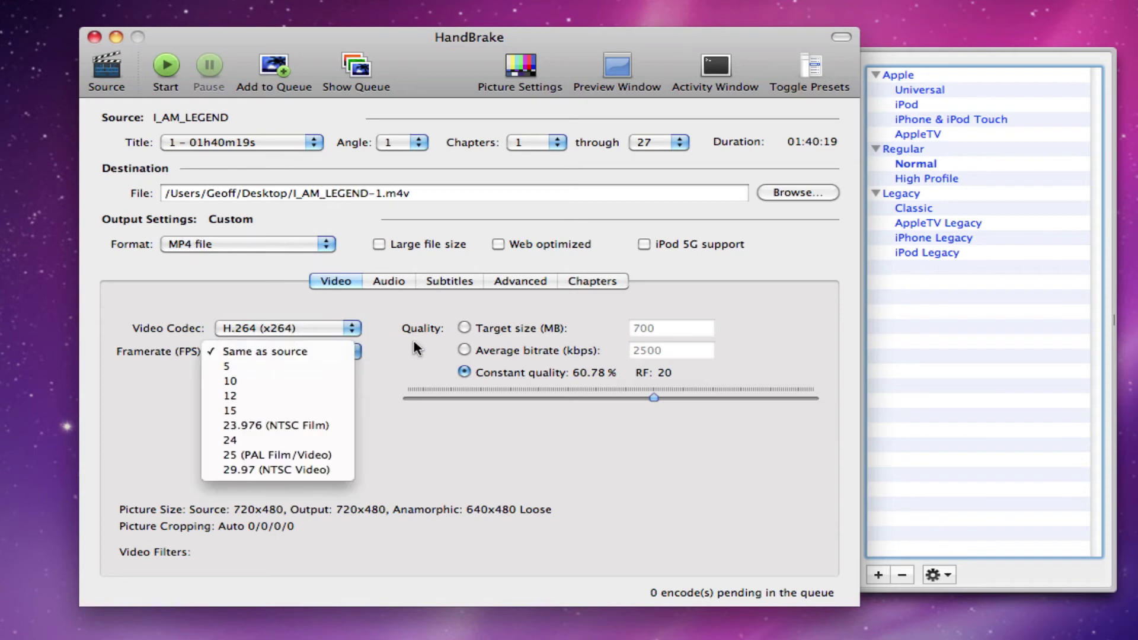
- Browse the Audio, Subtitles, Advanced and Chapters tabs, then return to Video settings
left_click(385, 281)
left_click(468, 280)
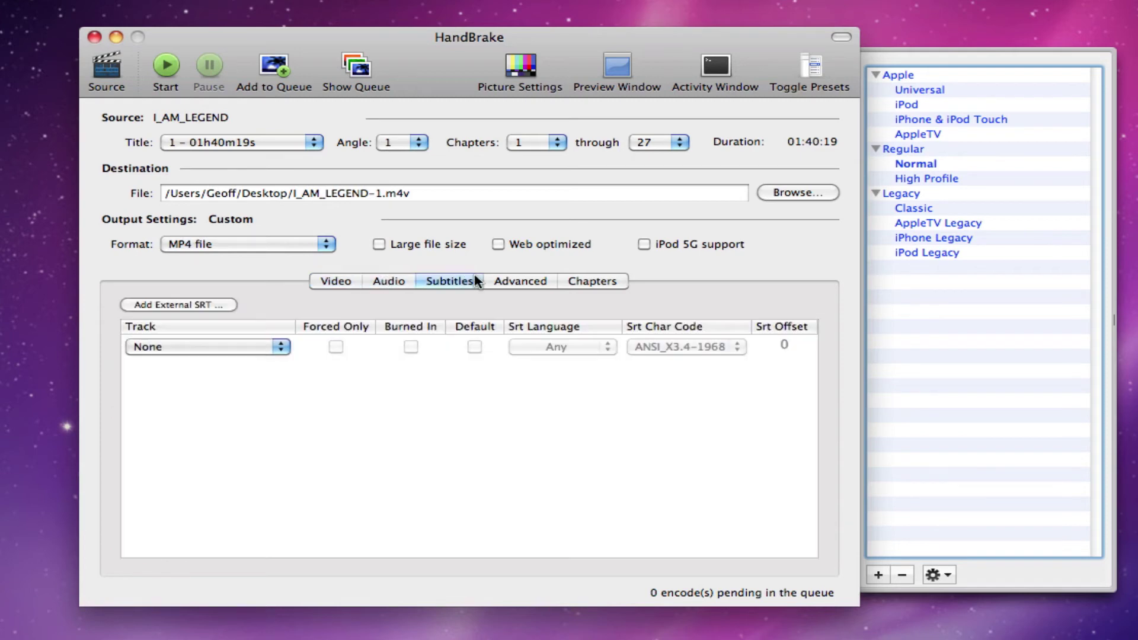
left_click(414, 281)
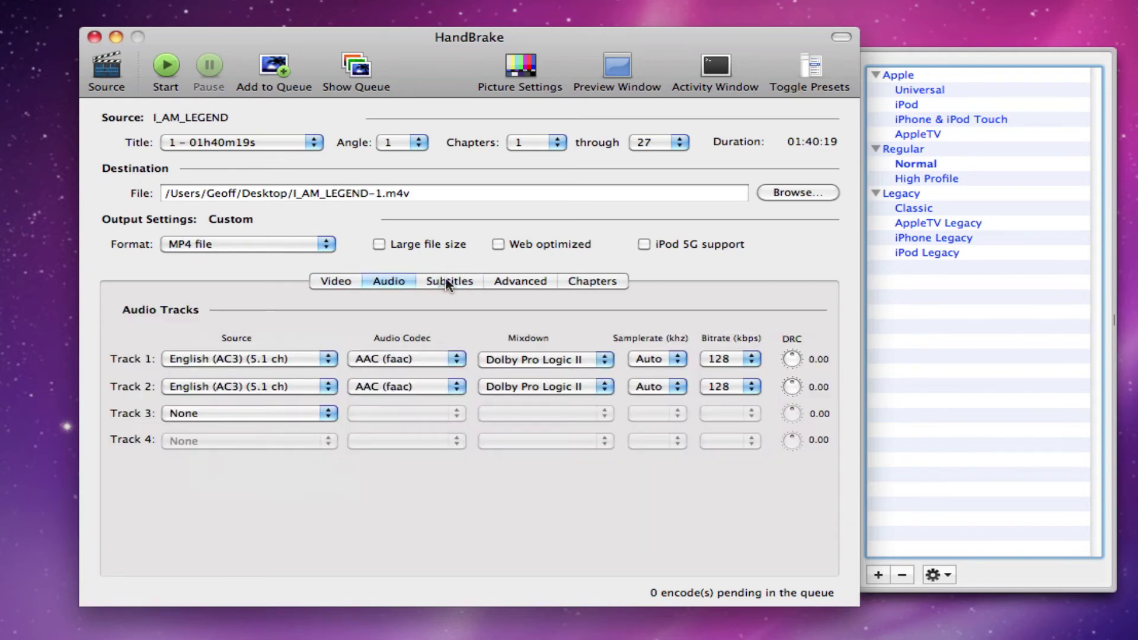
left_click(517, 284)
left_click(620, 279)
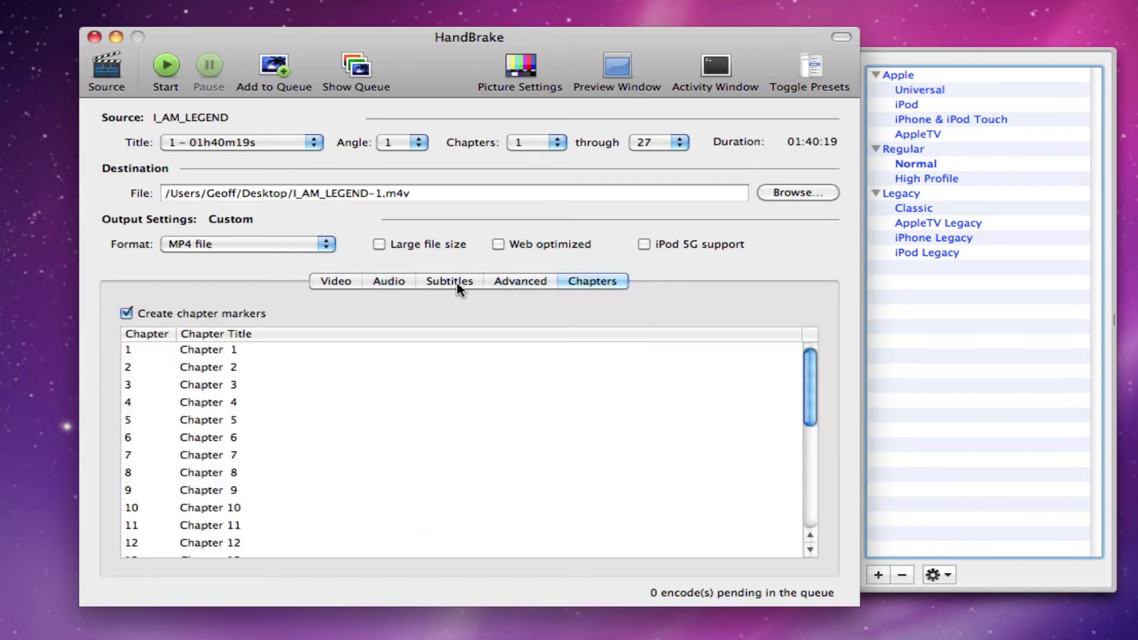
left_click(355, 283)
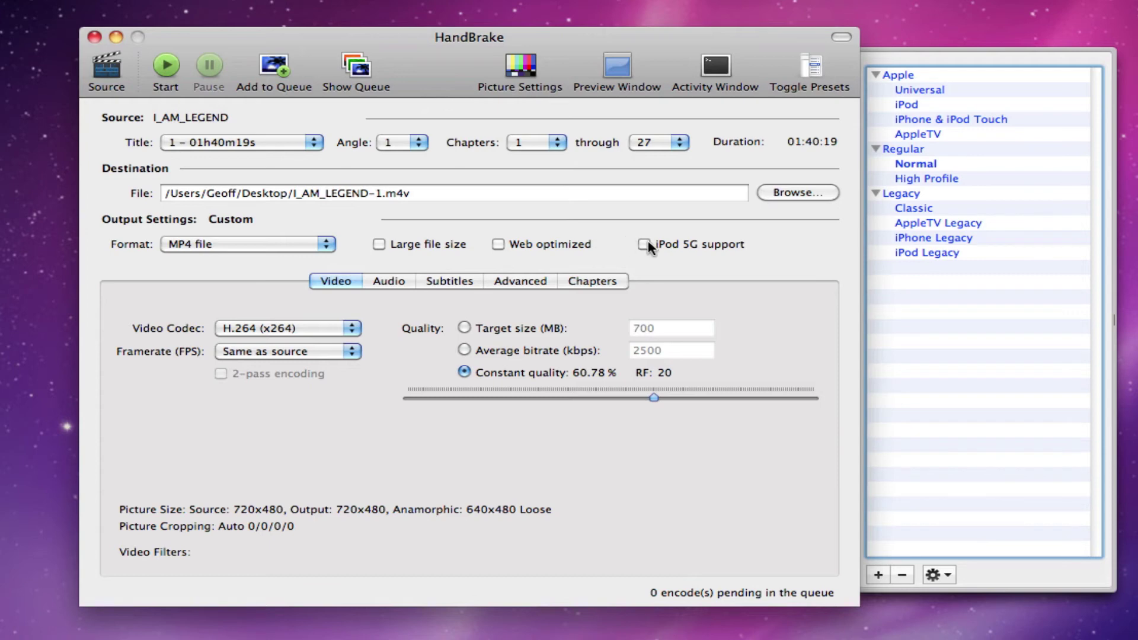
- Check Picture Settings, then reapply the Universal preset in the Presets drawer
left_click(500, 66)
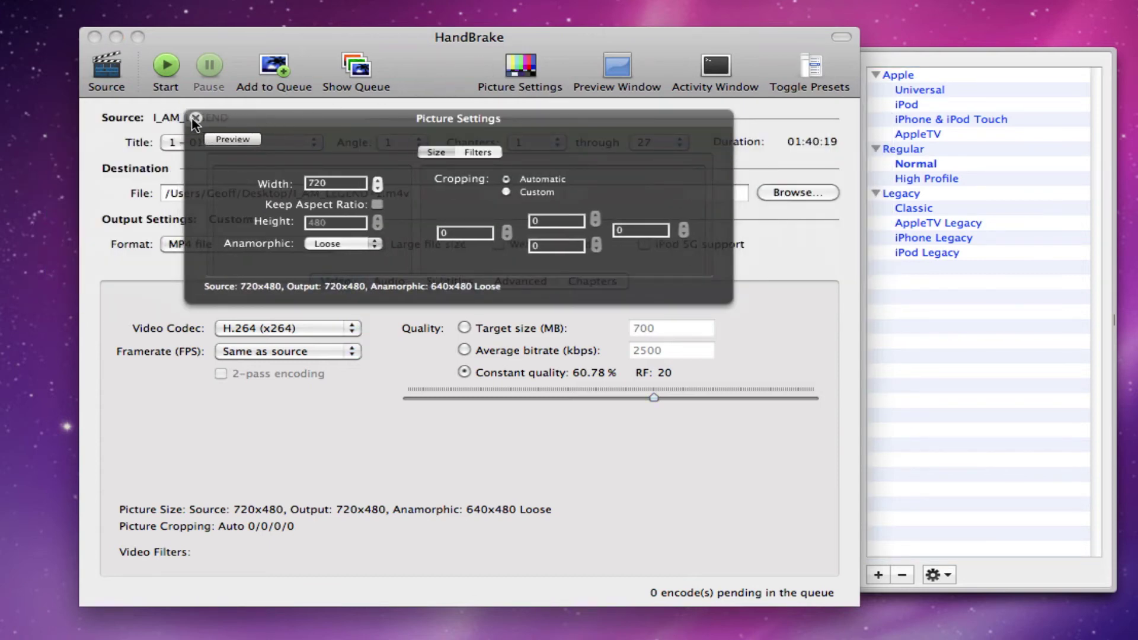
left_click(195, 118)
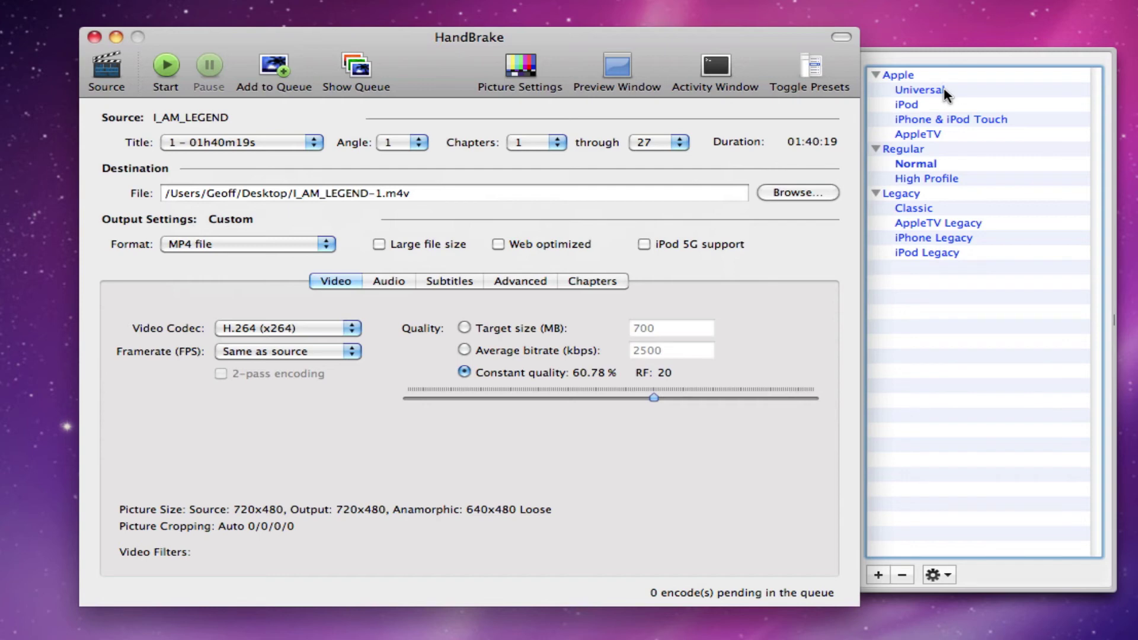
mouse_move(943, 87)
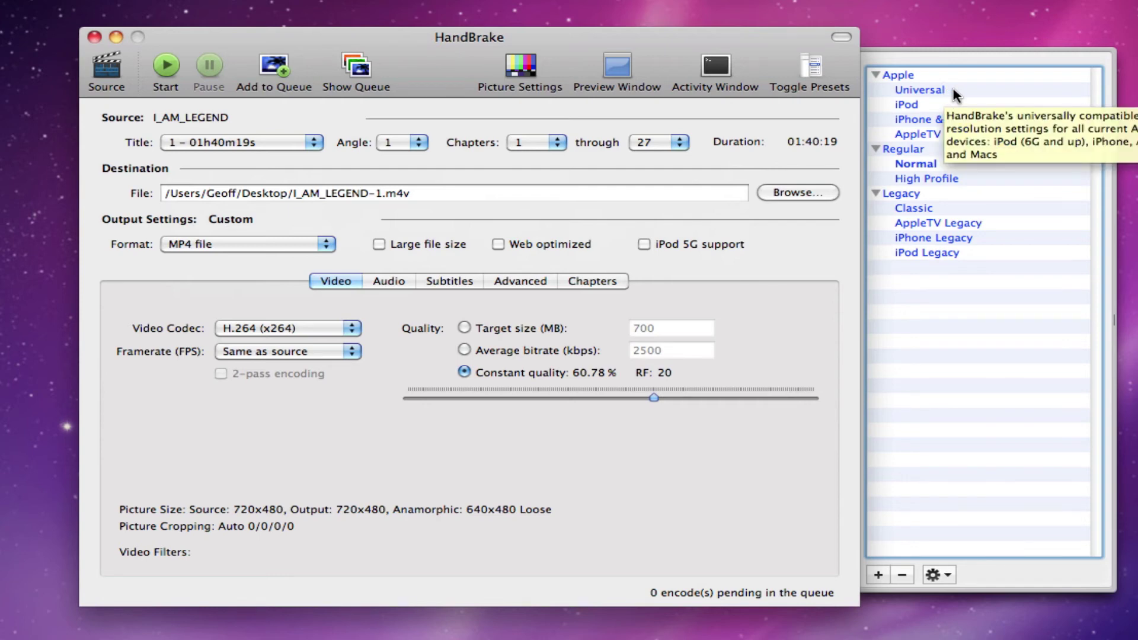
left_click(948, 91)
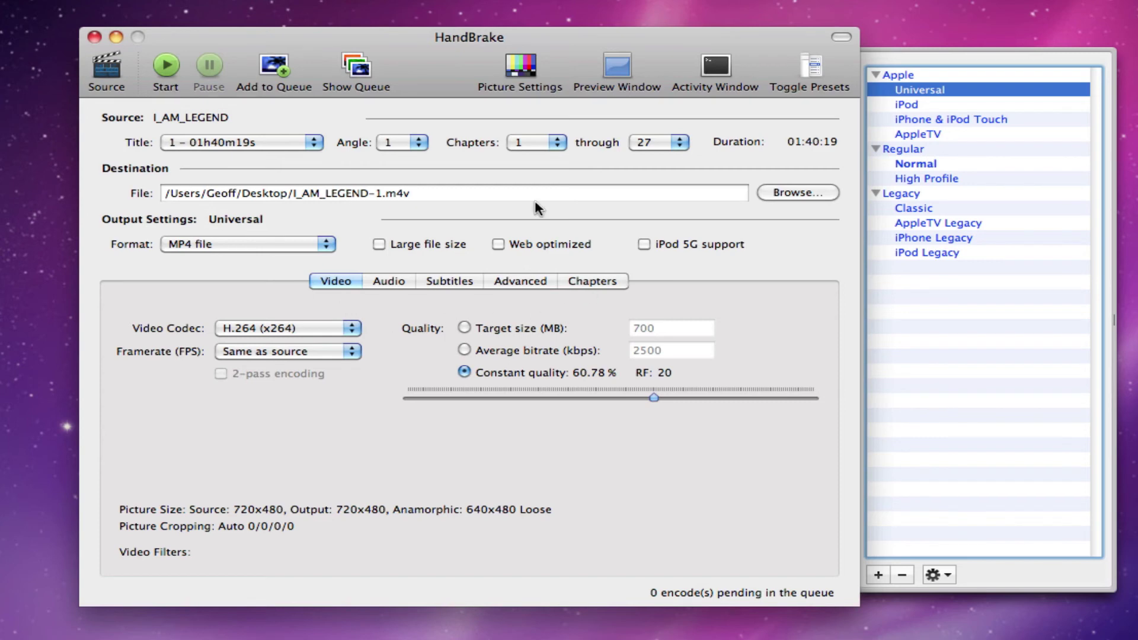
- Start encoding the main title to I_AM_LEGEND-1.m4v on the desktop
left_click(166, 67)
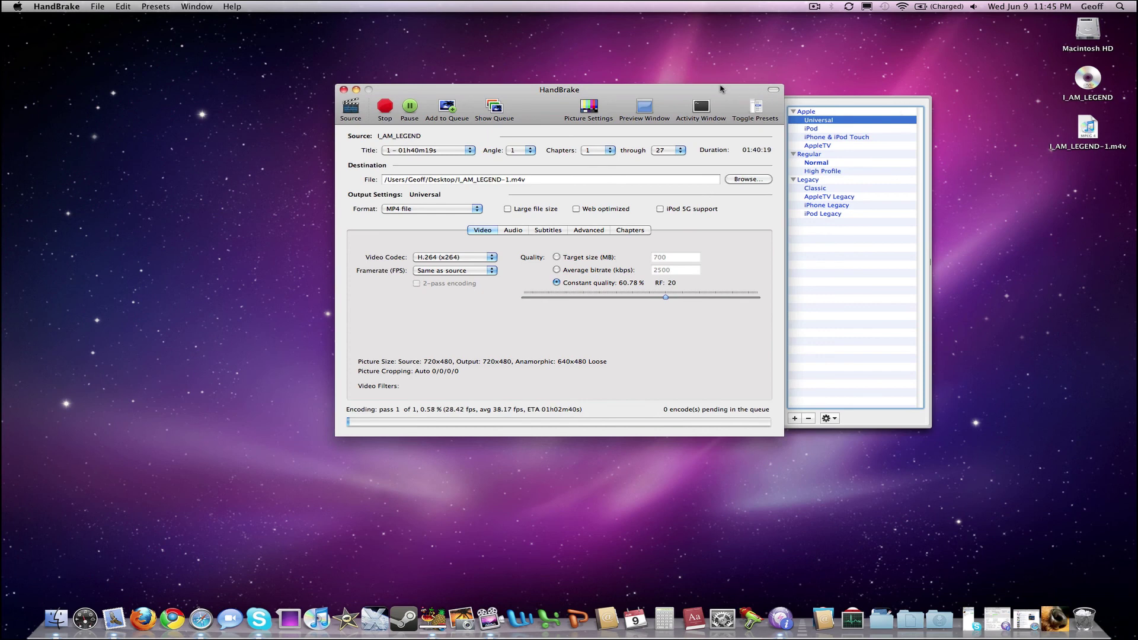
- Stop the encode partway through pass 1 with Cancel Current and Stop
left_click(384, 106)
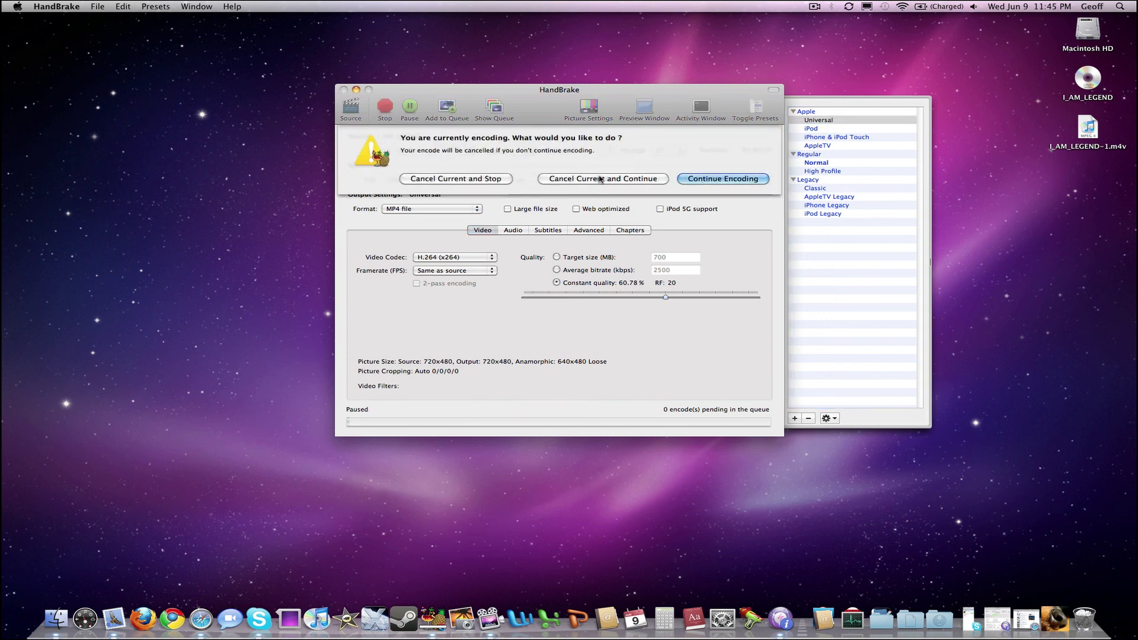
left_click(481, 179)
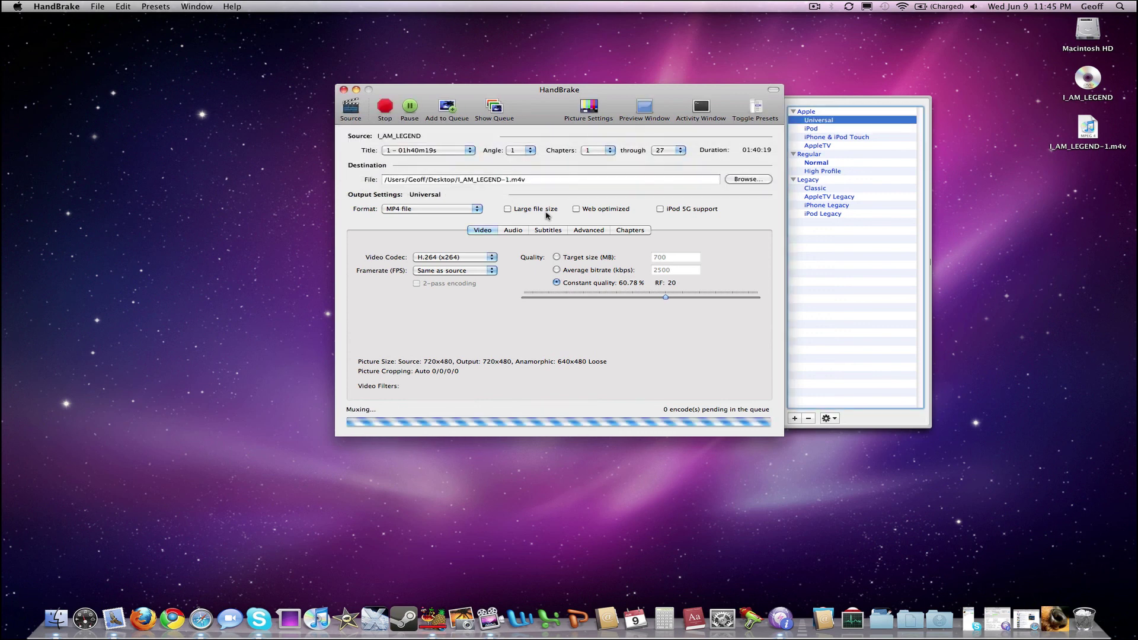